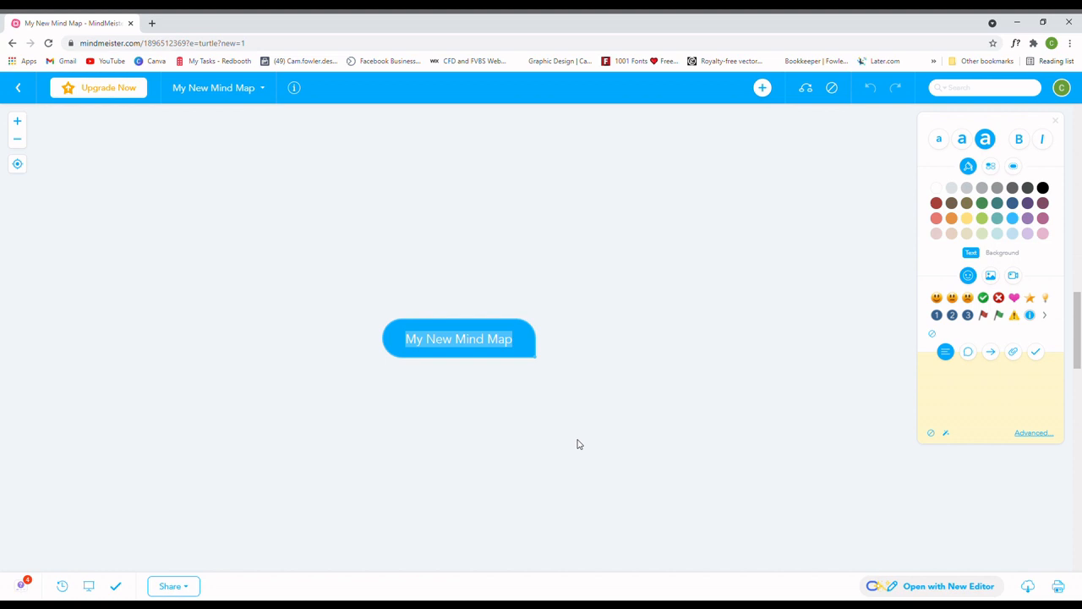
Rename the central topic "YouTube Video" and check the list of existing maps
click(577, 413)
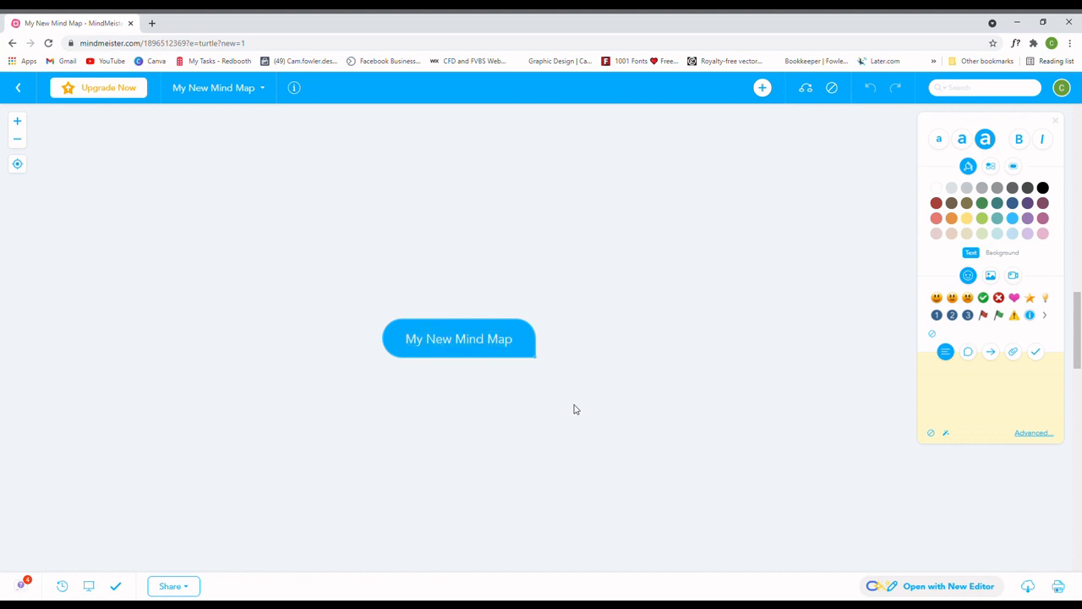
double_click(476, 347)
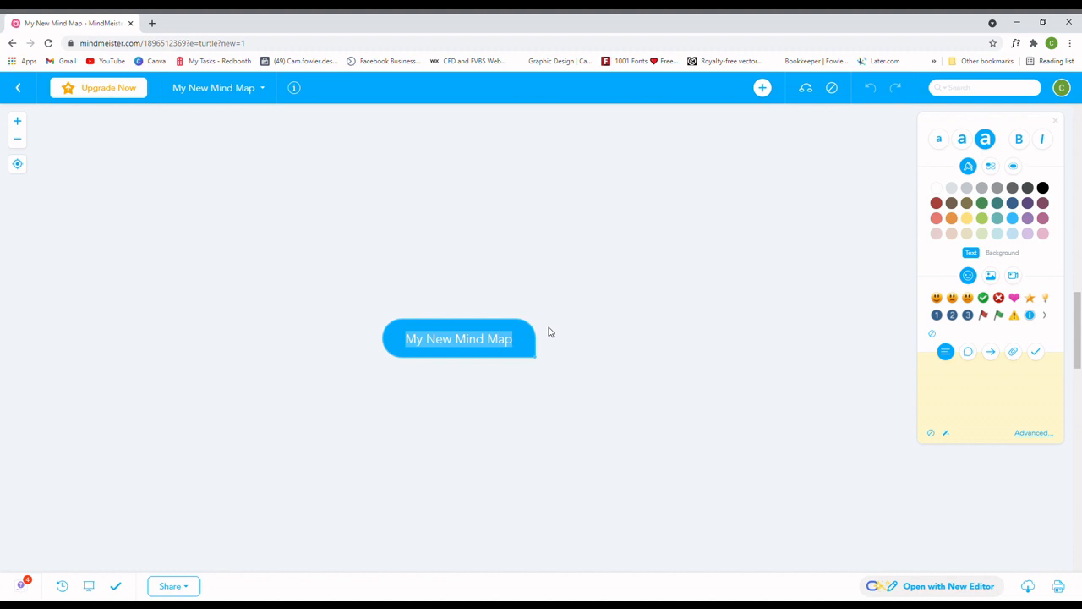
text(You)
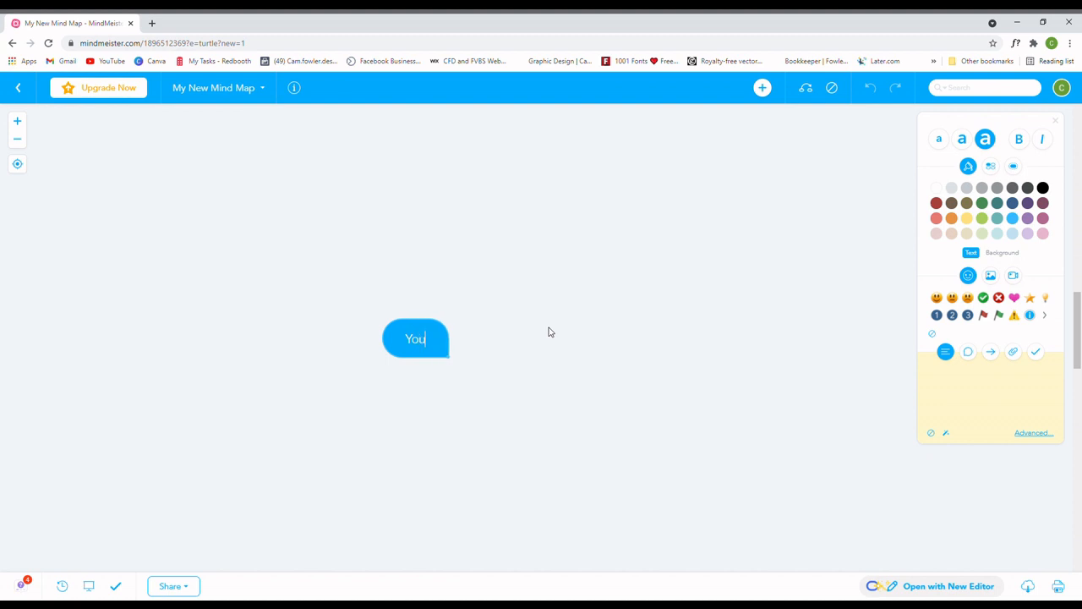
text(Tube Video)
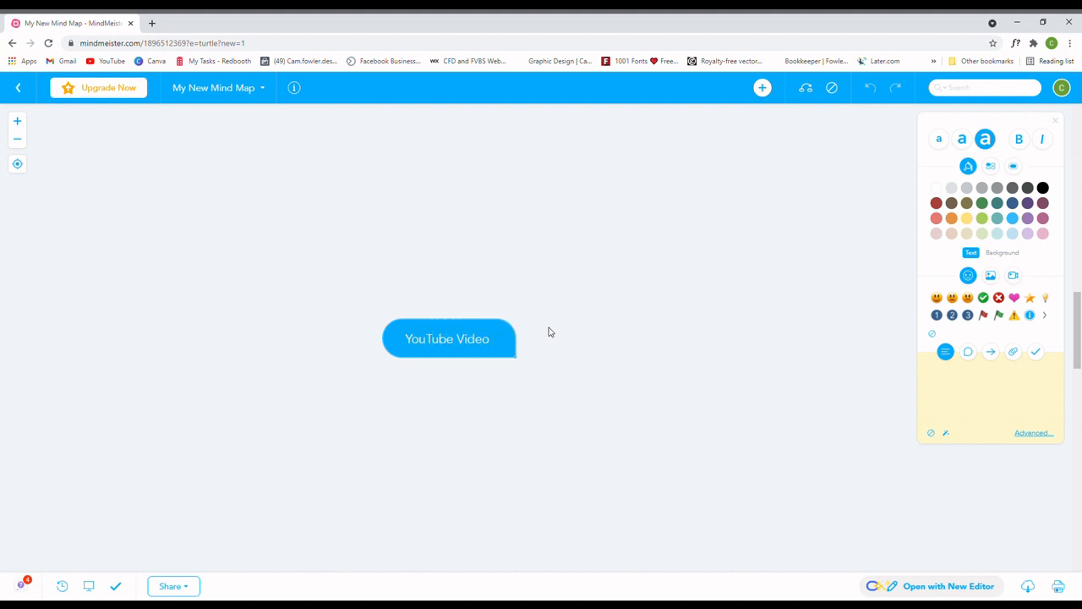
key(Return)
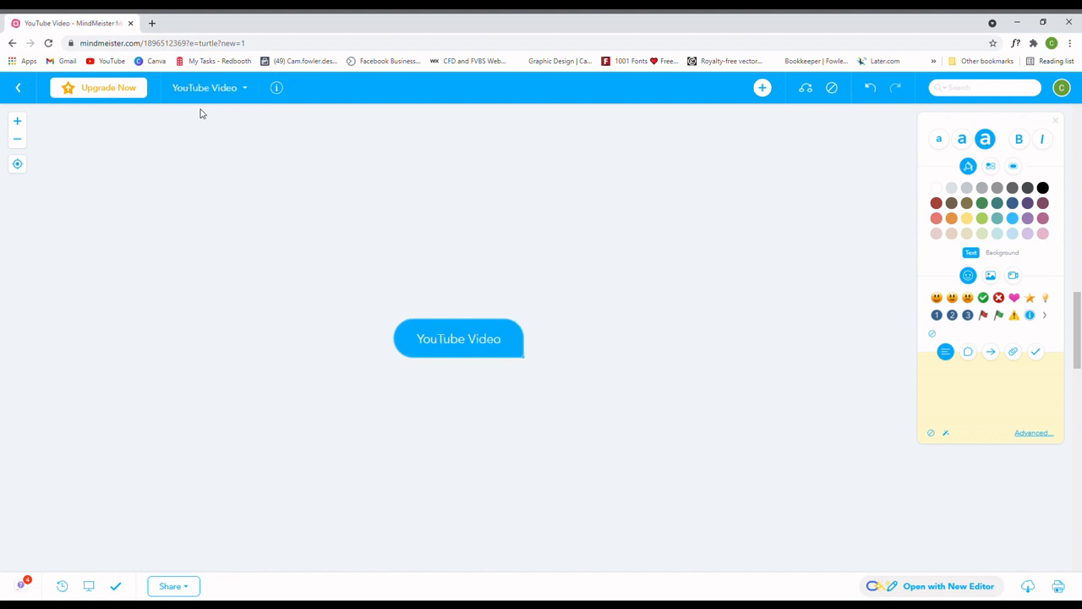
click(179, 92)
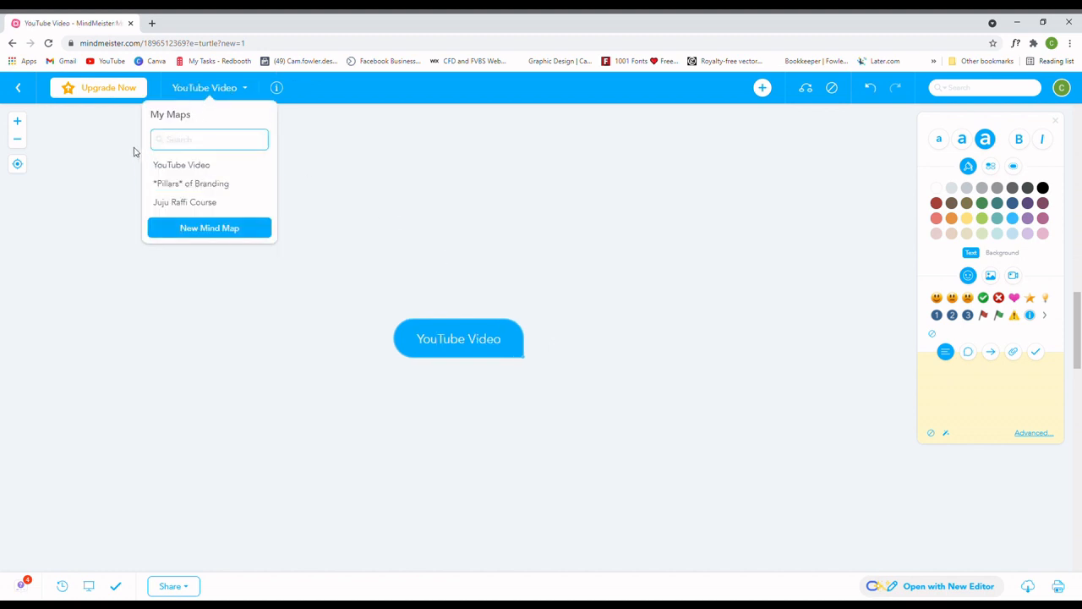
click(326, 207)
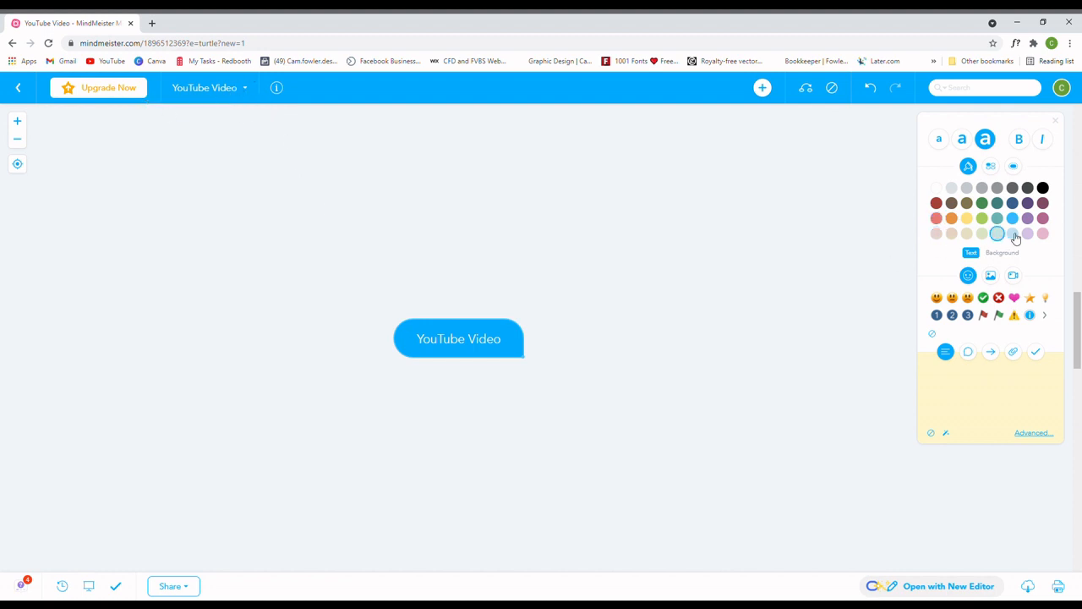
Try light green text on the central topic and restore white
double_click(512, 340)
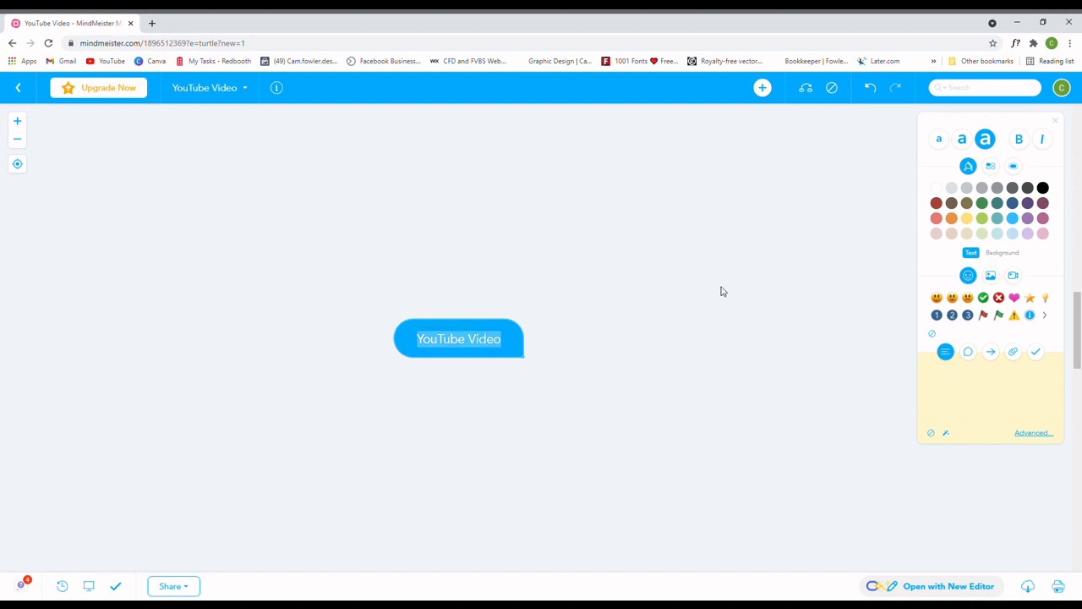
click(982, 218)
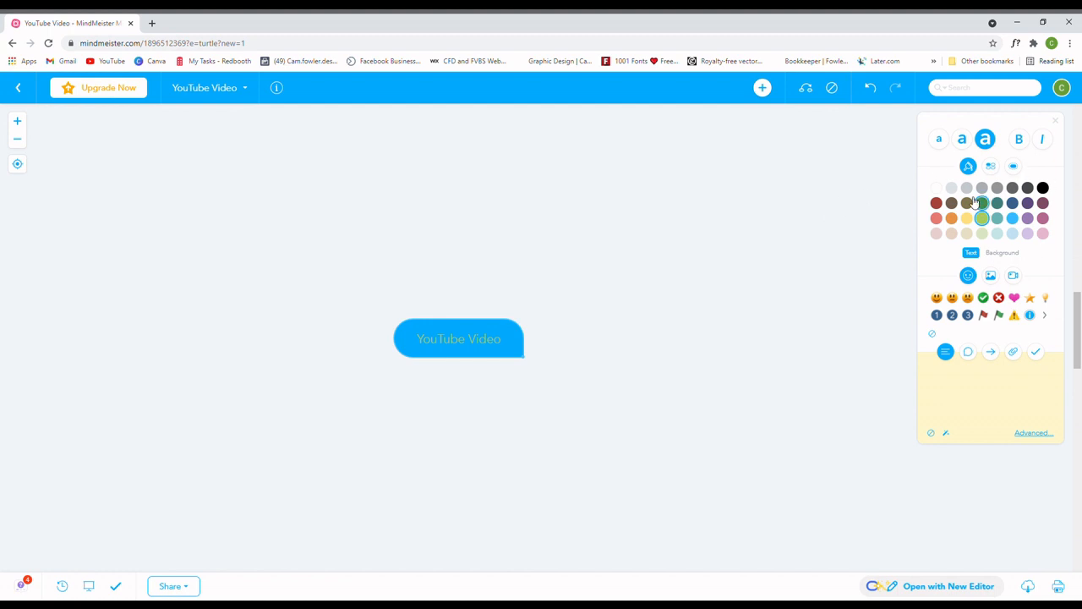
click(939, 190)
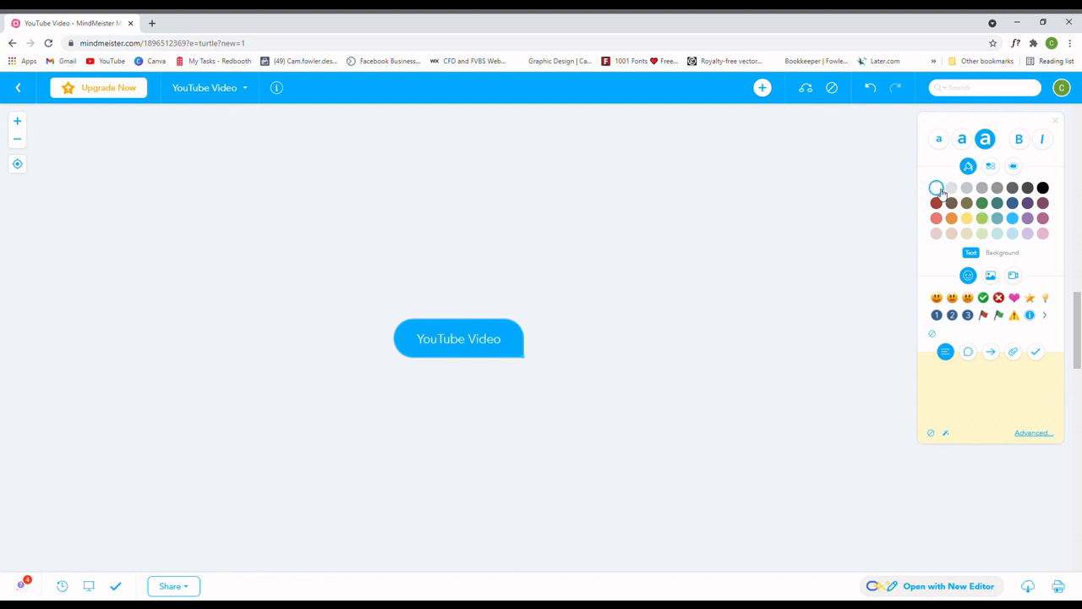
Try the yellow, red, white and grey preset styles on the central topic and return to the large blue style
click(995, 167)
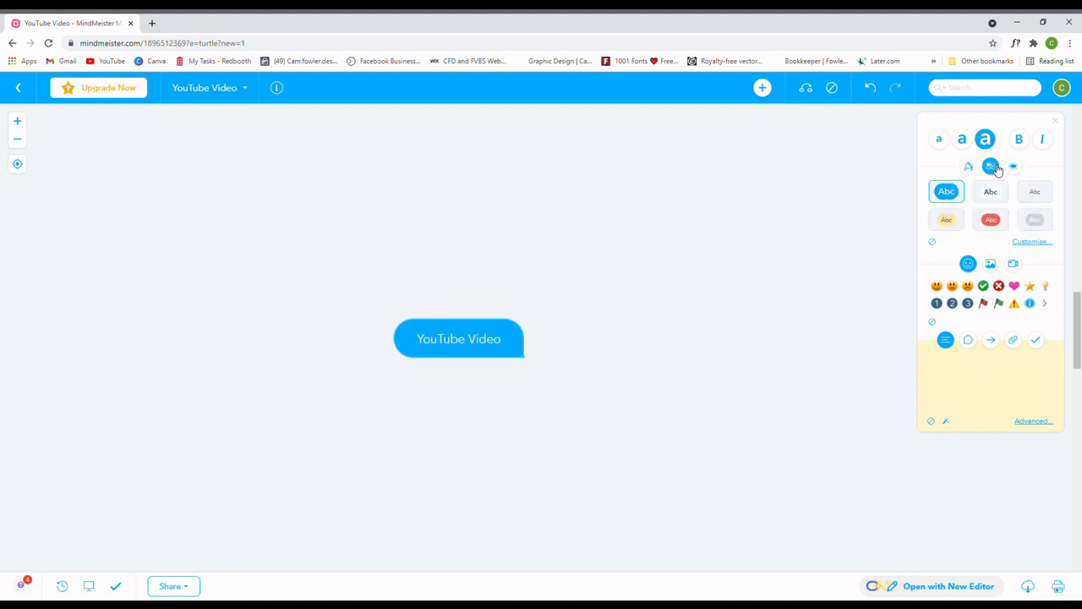
click(959, 223)
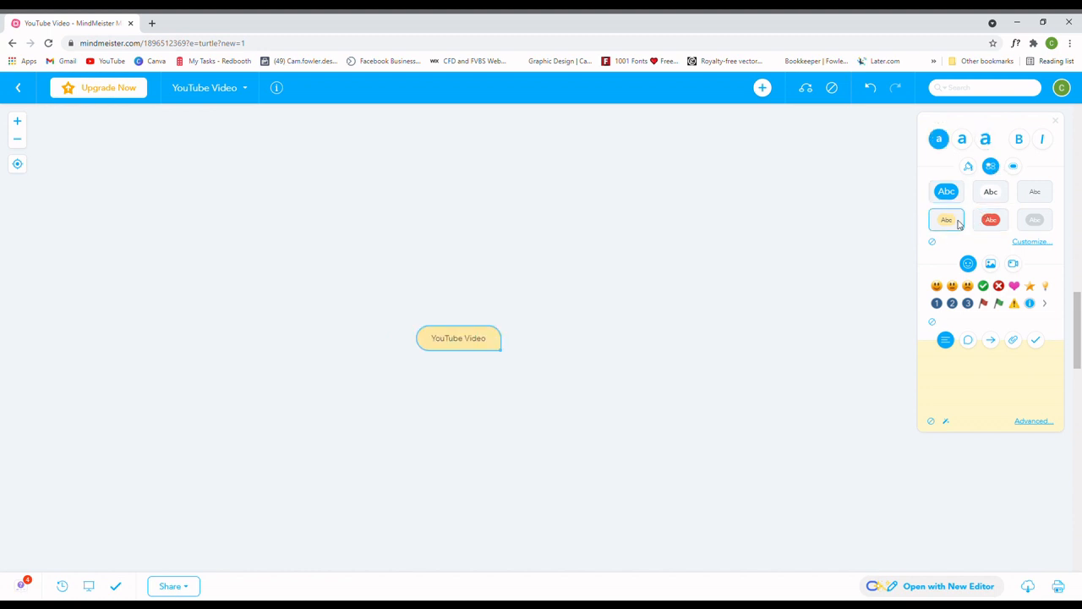
click(990, 220)
click(993, 192)
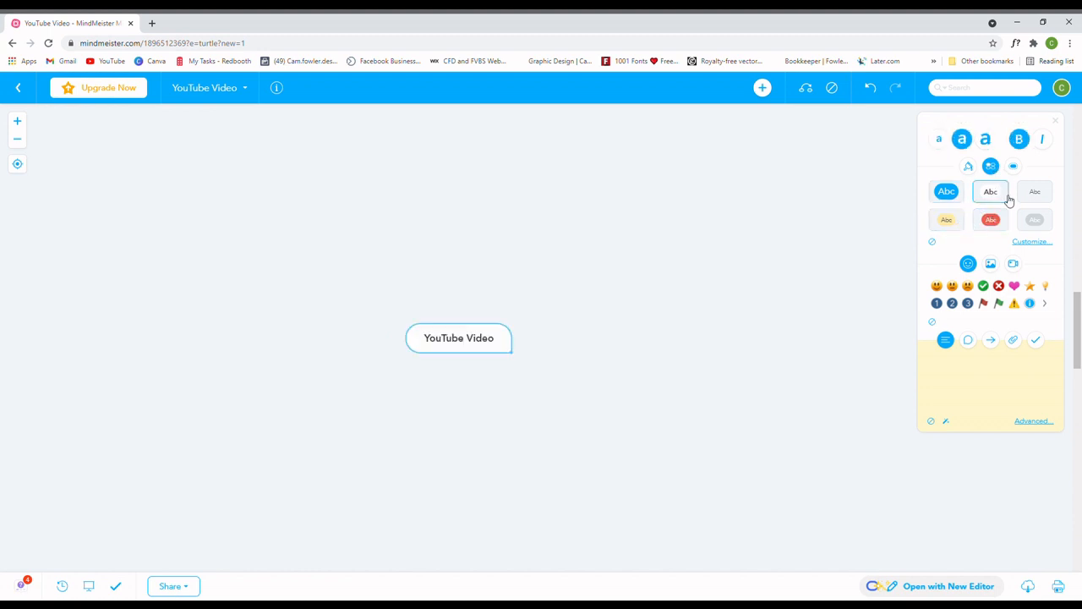
click(1034, 220)
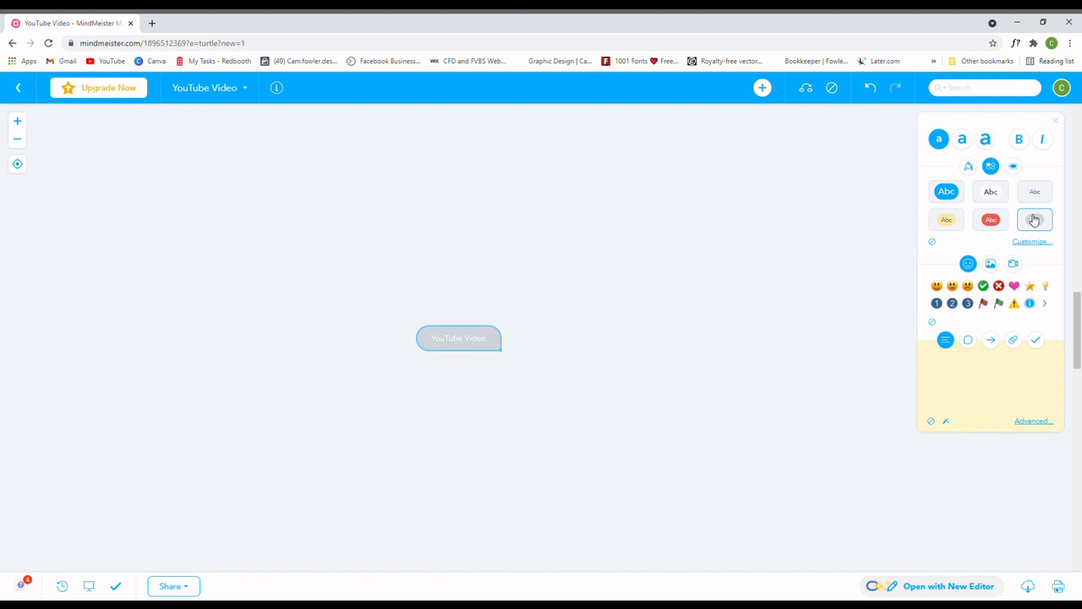
click(958, 198)
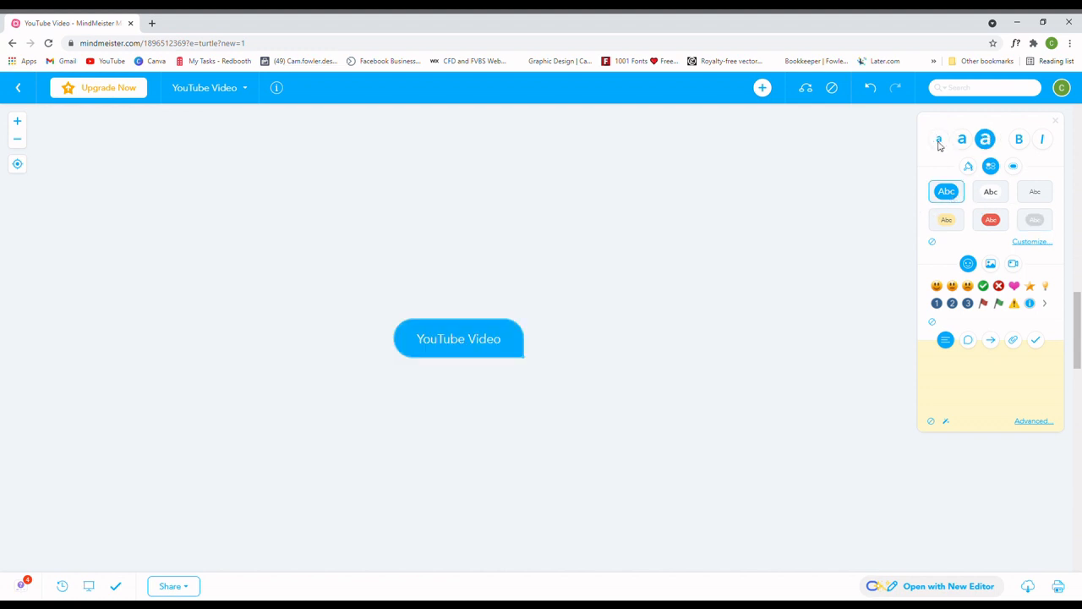
Try dark blue text on the central topic and switch it back to white
click(970, 173)
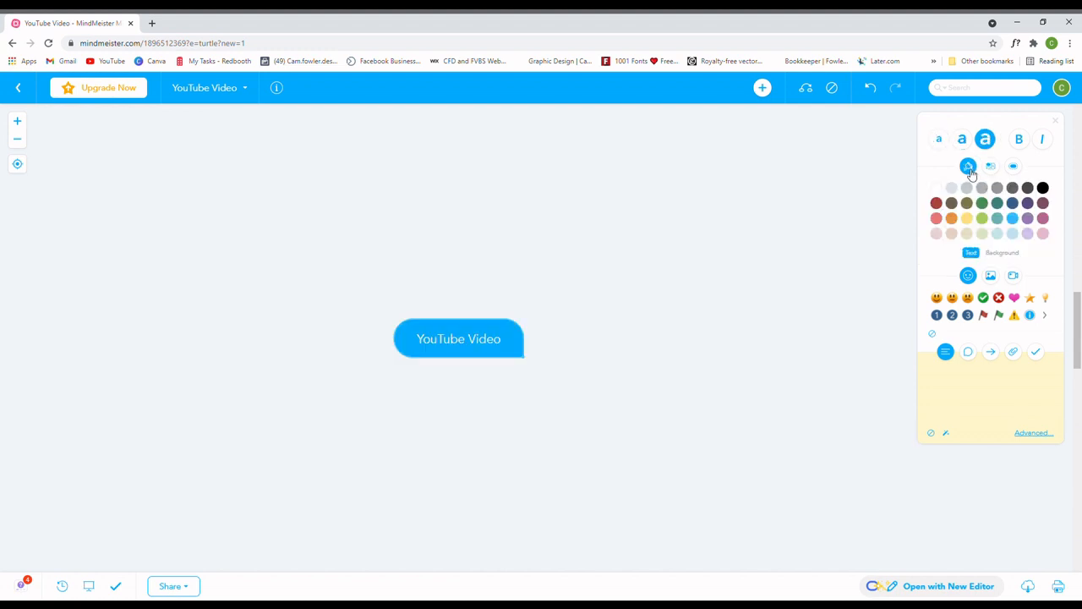
click(1012, 203)
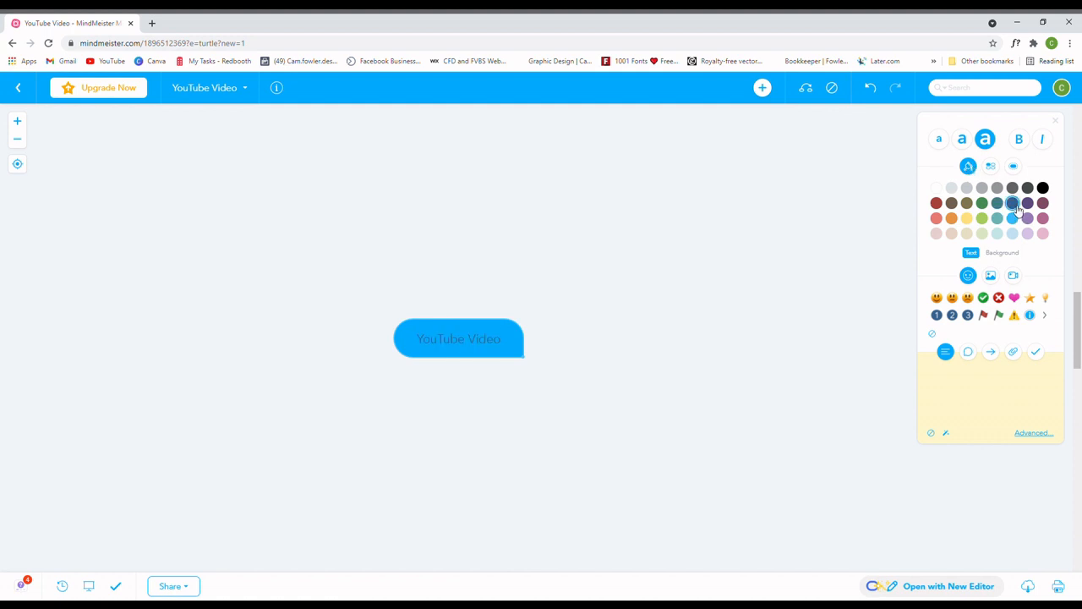
click(936, 188)
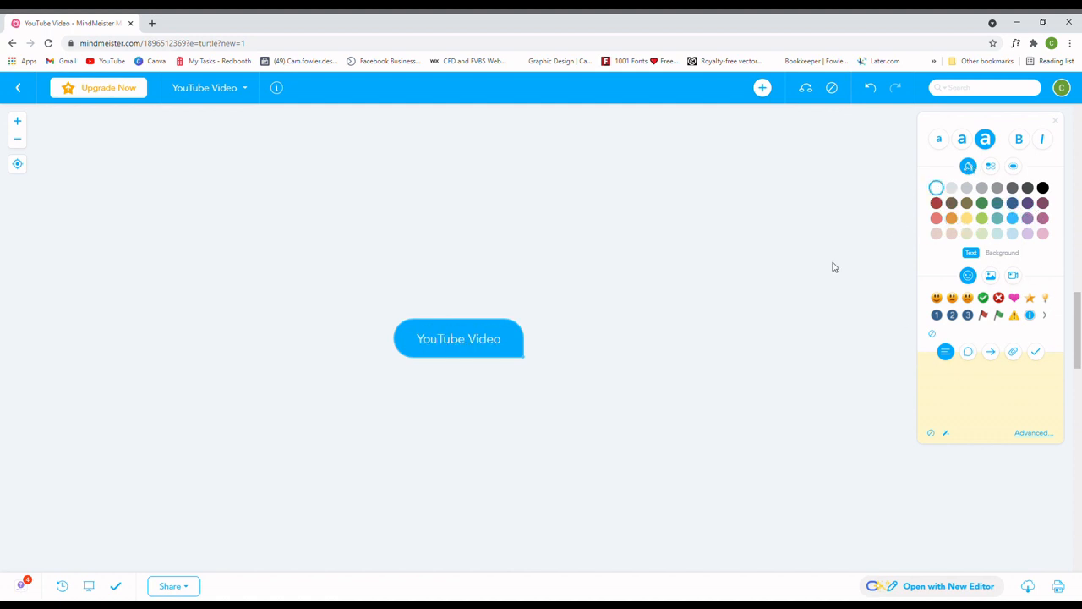
Set the central topic's background colour to light green
click(1017, 253)
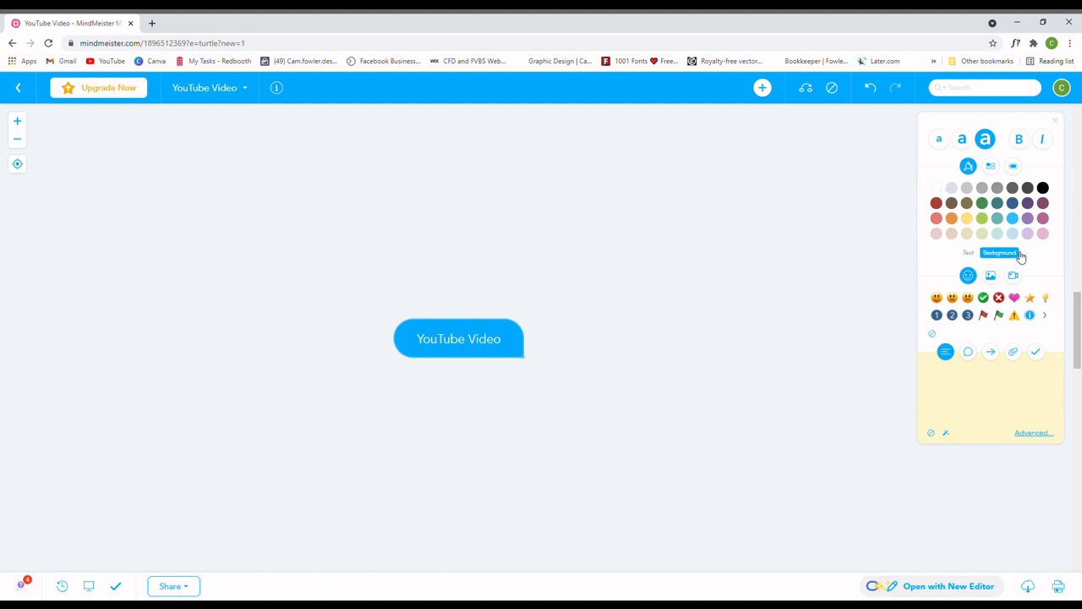
click(982, 219)
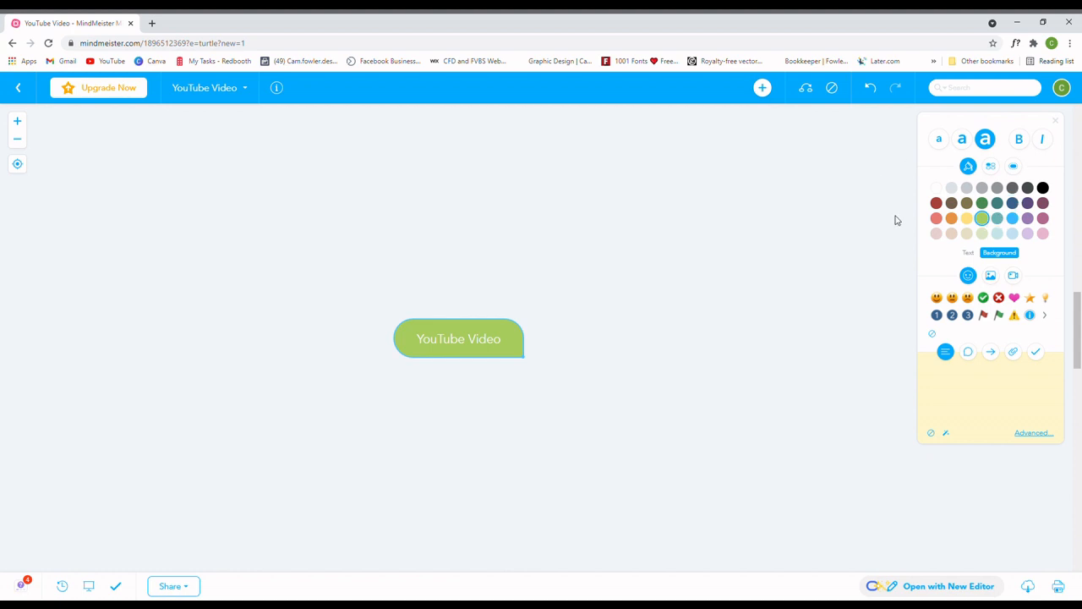
Add a subtopic named "Intro" to the YouTube Video topic
click(527, 347)
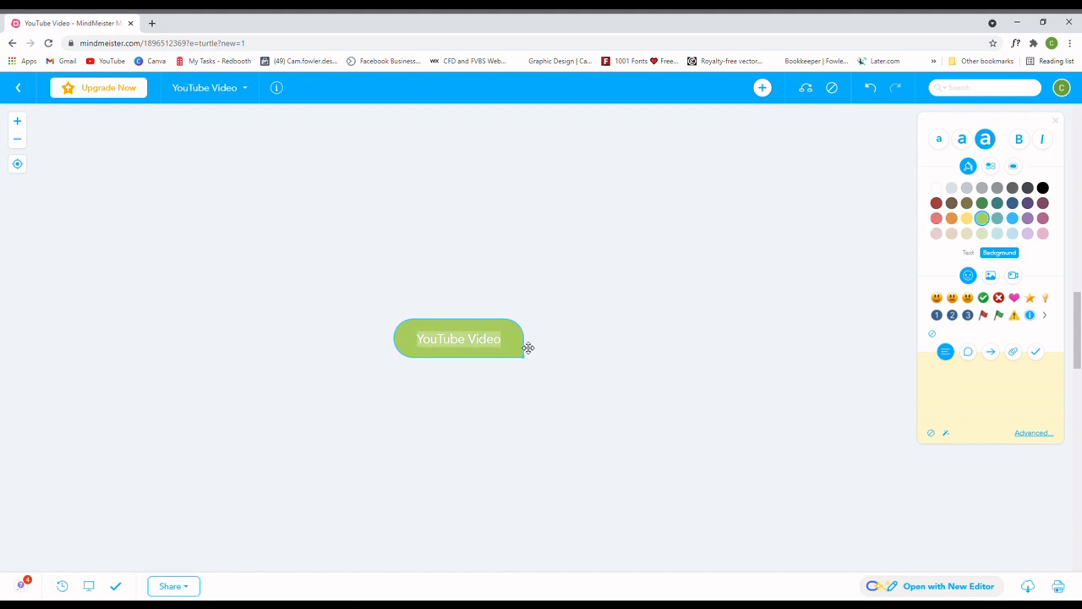
click(527, 348)
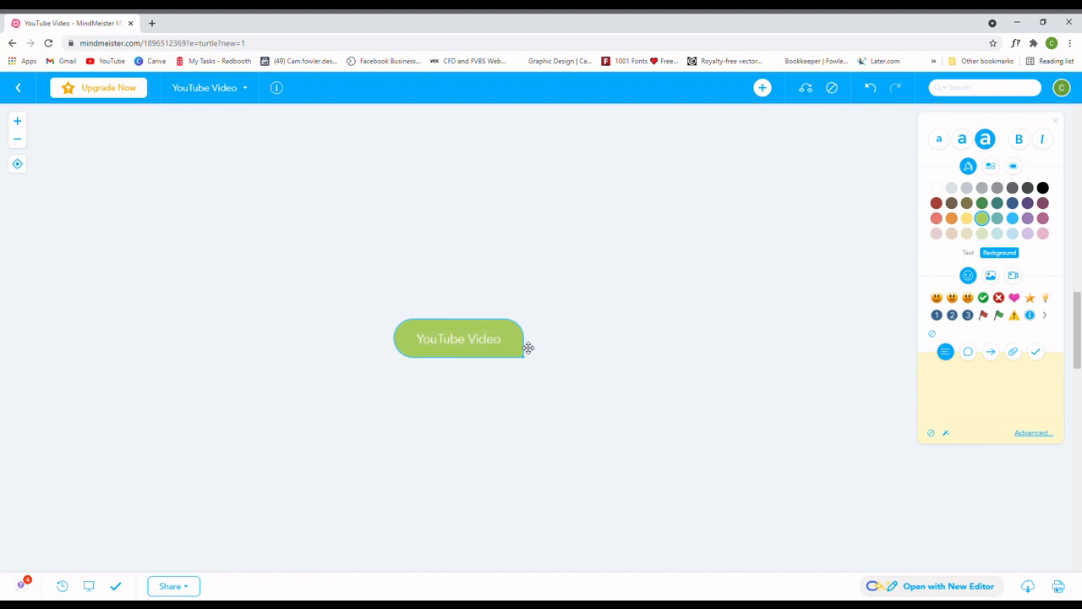
key(Tab)
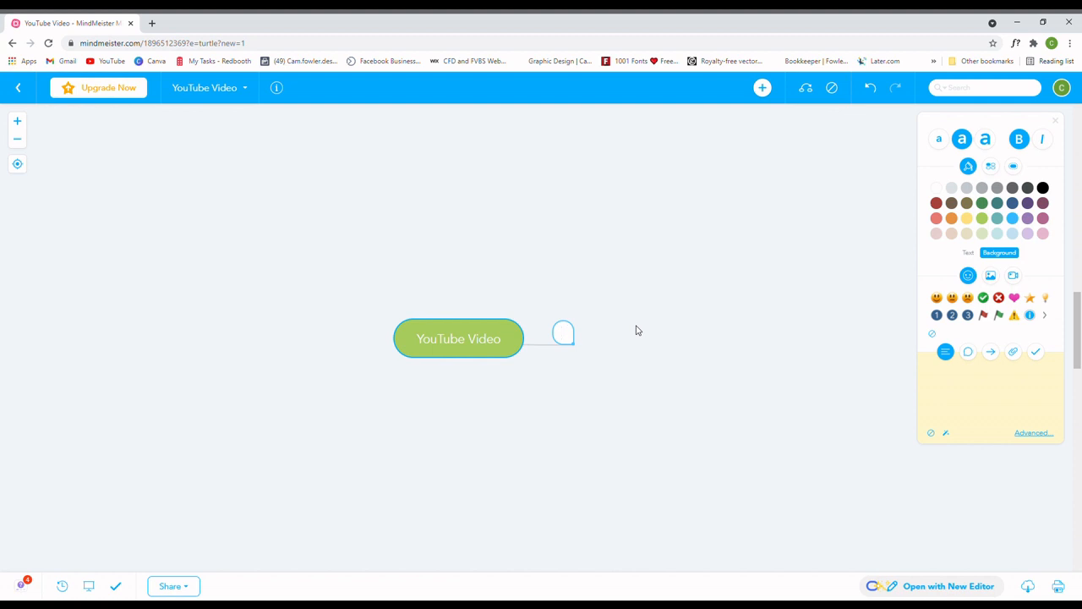
text(Intru)
key(BackSpace)
text(o)
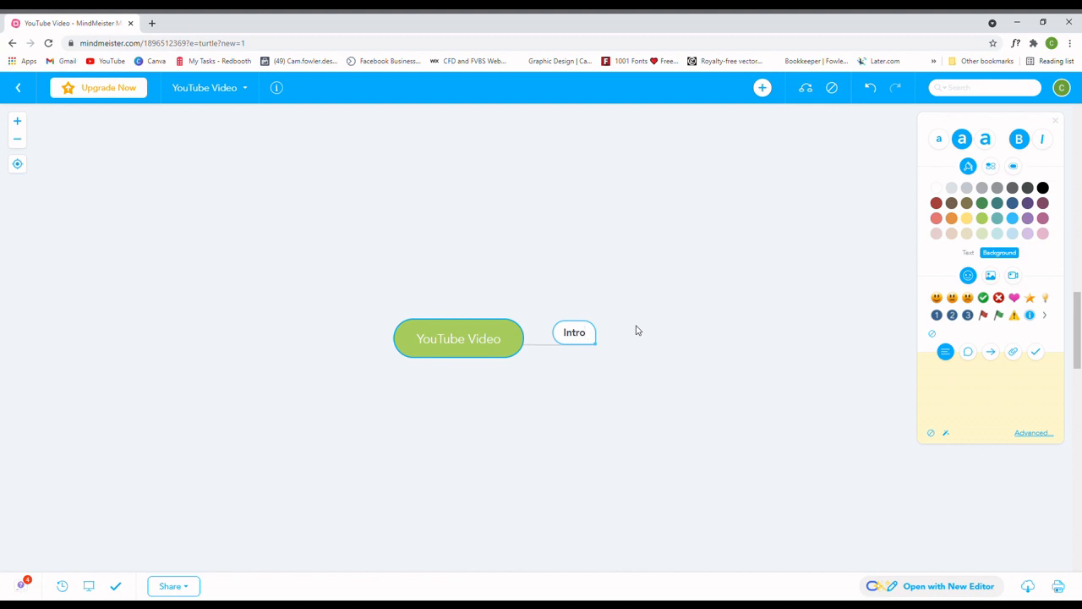
Add a topic named "point 1" below Intro on the same level, discarding the empty subtopic under Intro
key(Tab)
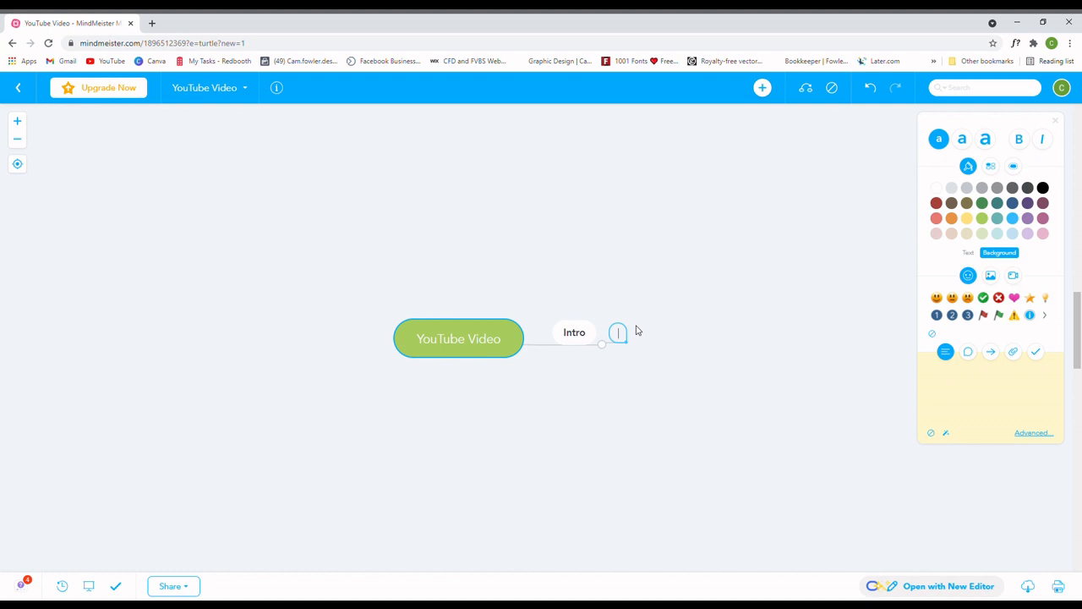
double_click(586, 351)
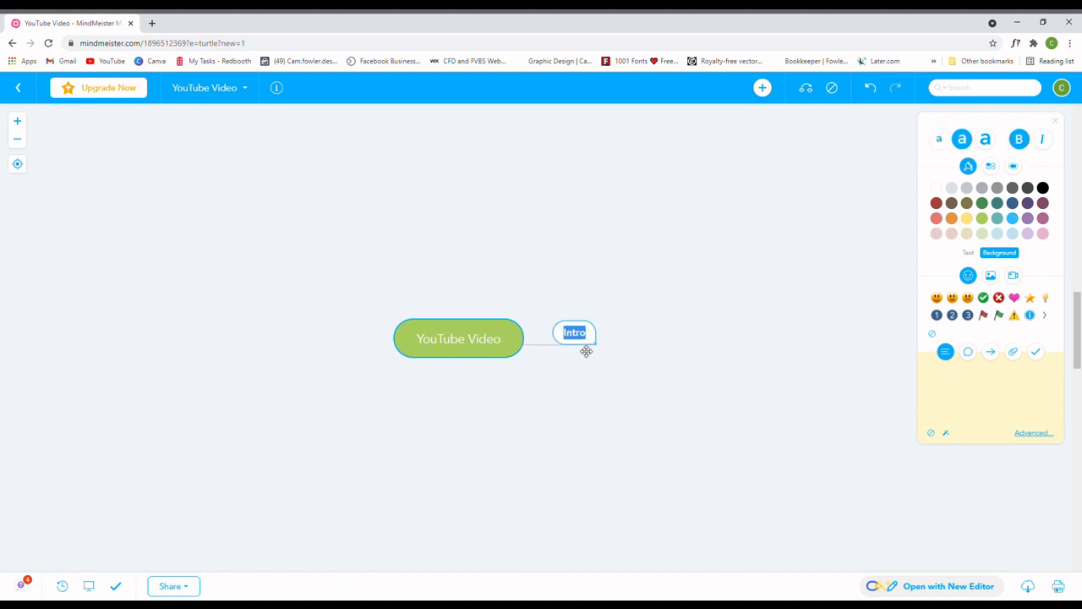
key(Return)
key(Return)
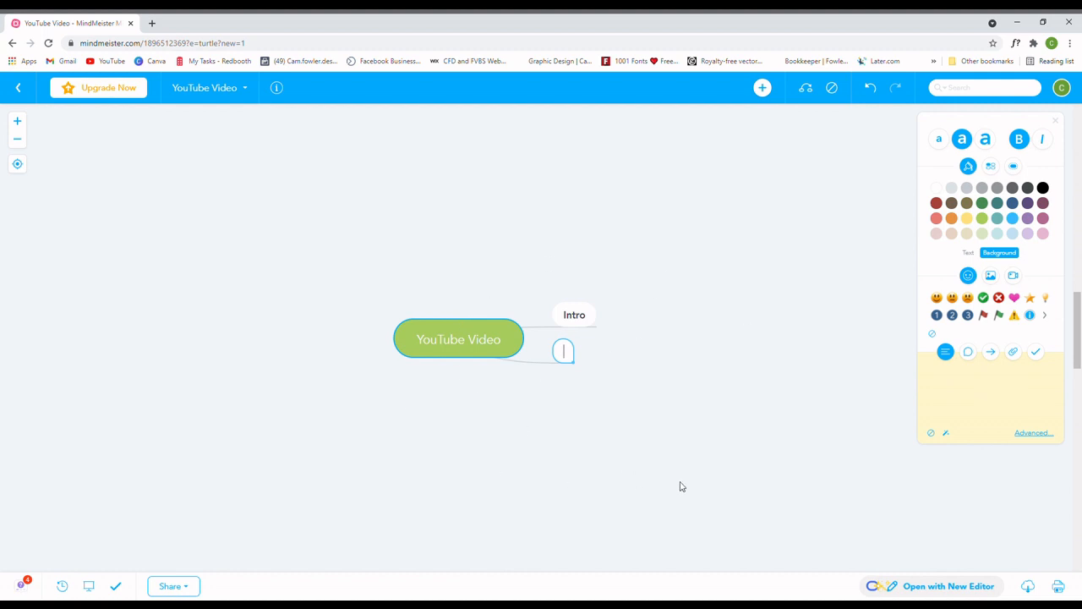
text(point)
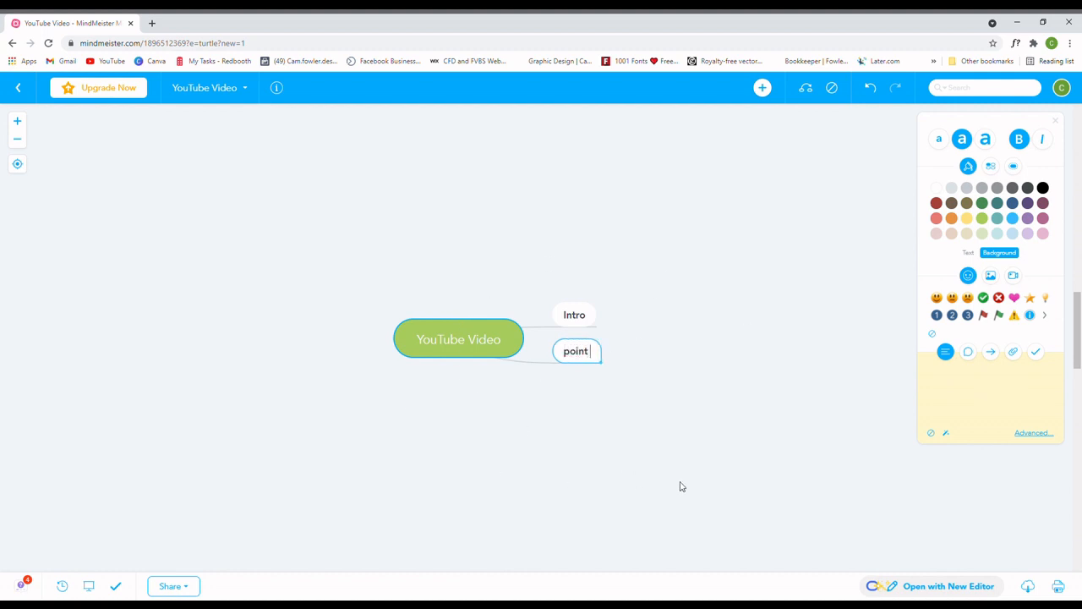
text( 1)
Give the "point 1" topic a pink heart icon and move it to the left side of the central topic
click(1014, 297)
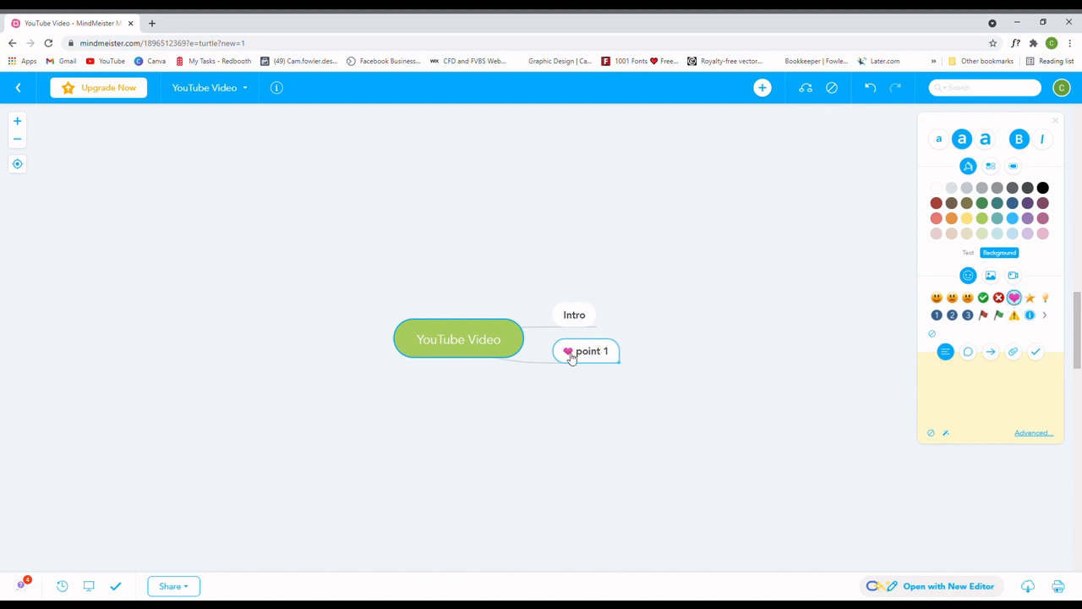
drag(571, 355, 334, 480)
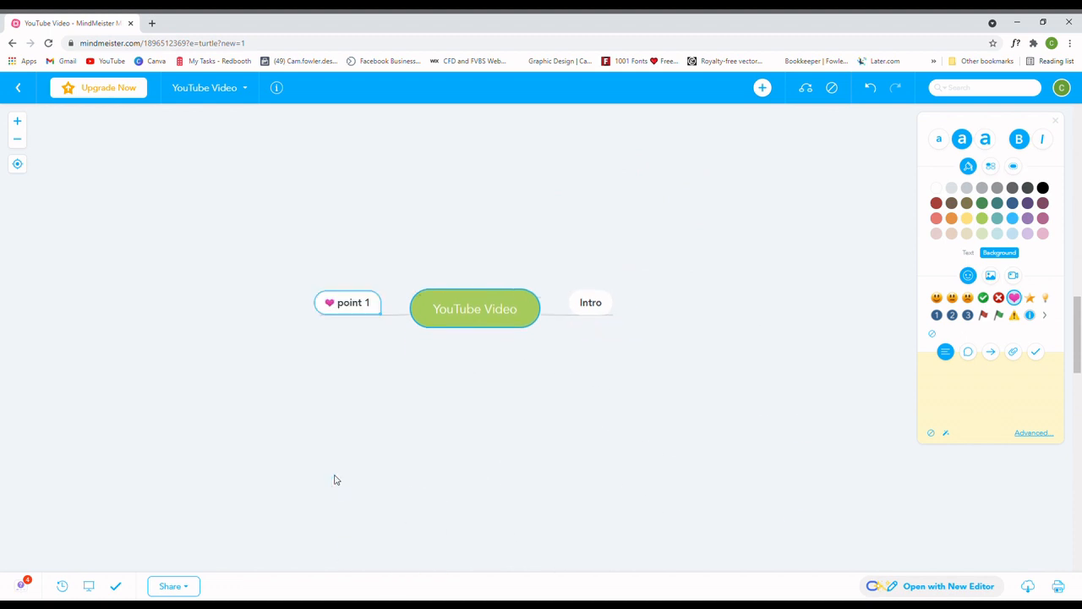
drag(356, 318, 430, 352)
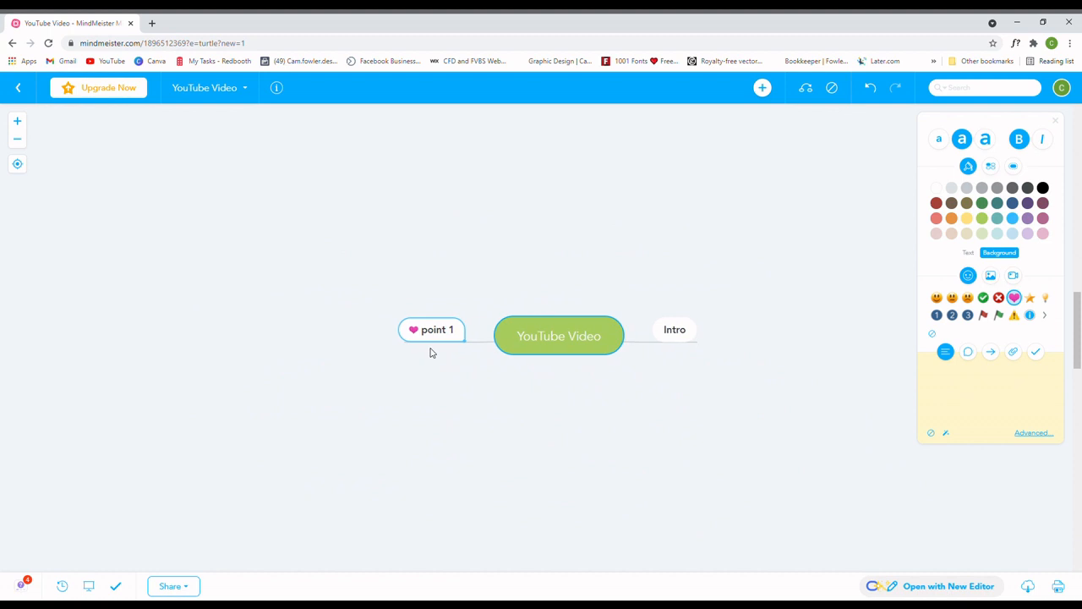
View the file attachment option for "point 1" and browse the full icon library
click(1015, 353)
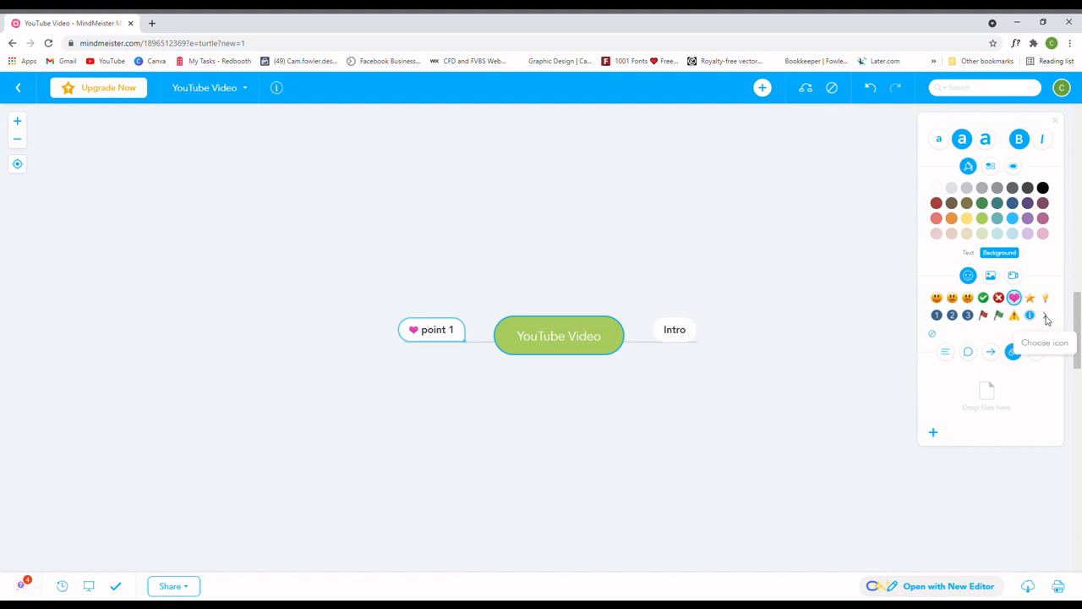
click(1046, 318)
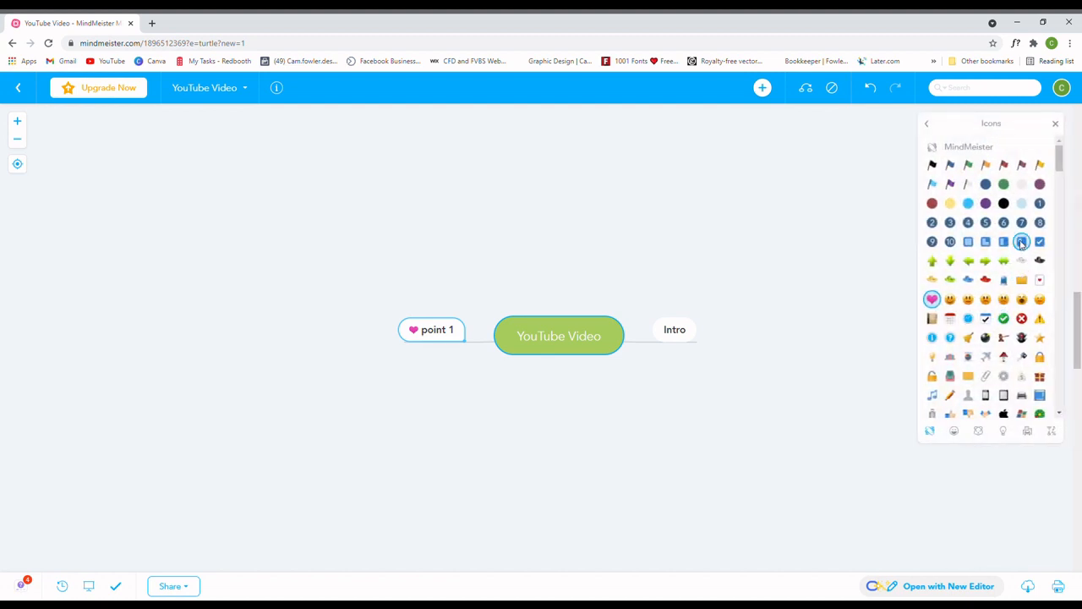
scroll(1022, 244, down, 15)
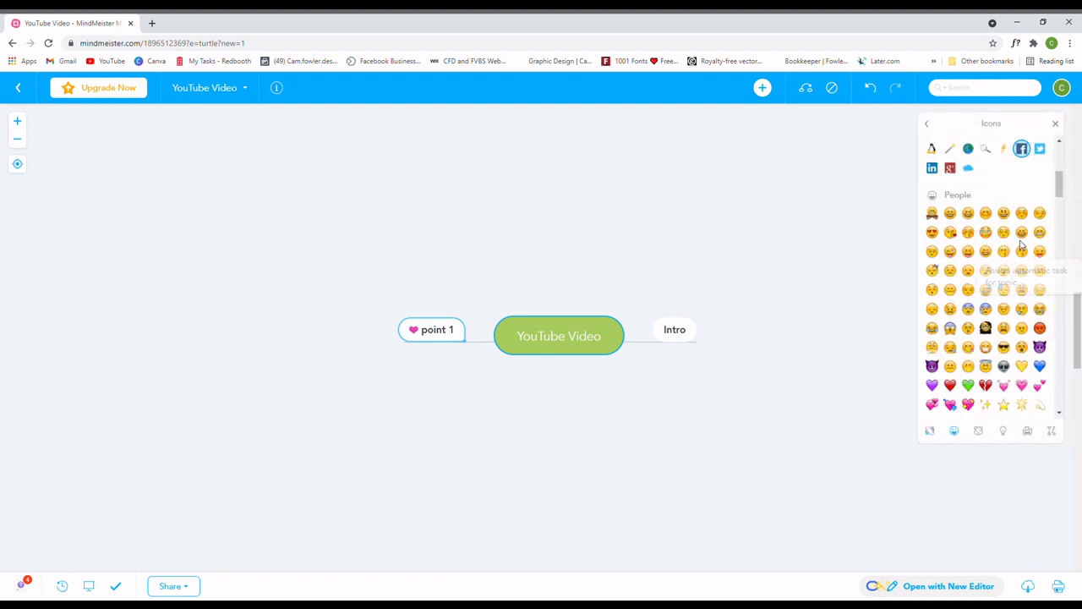
scroll(1021, 245, down, 12)
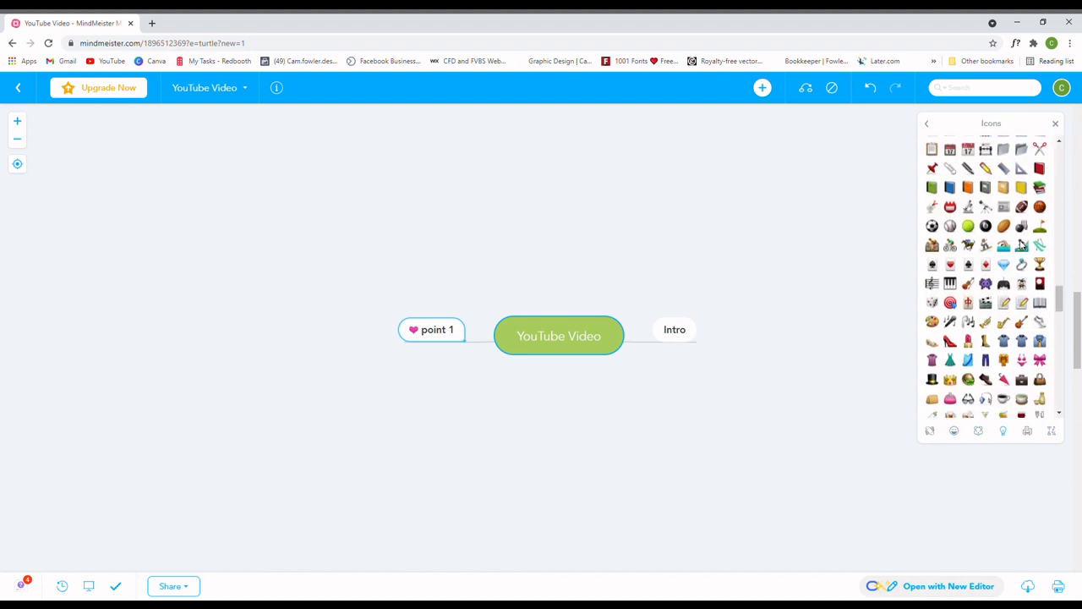
scroll(1022, 244, up, 12)
scroll(1022, 244, up, 15)
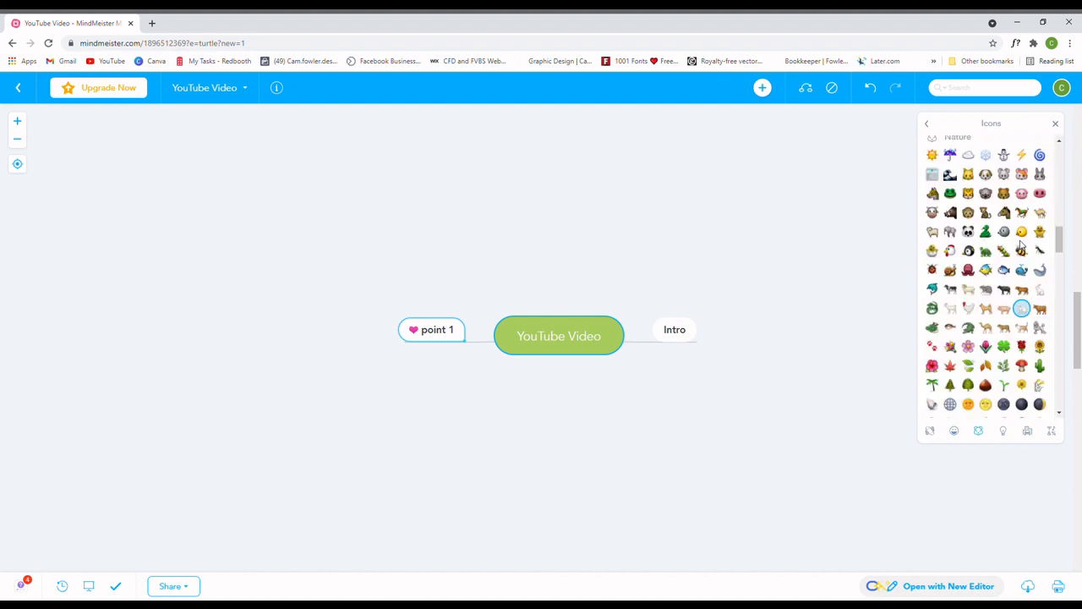